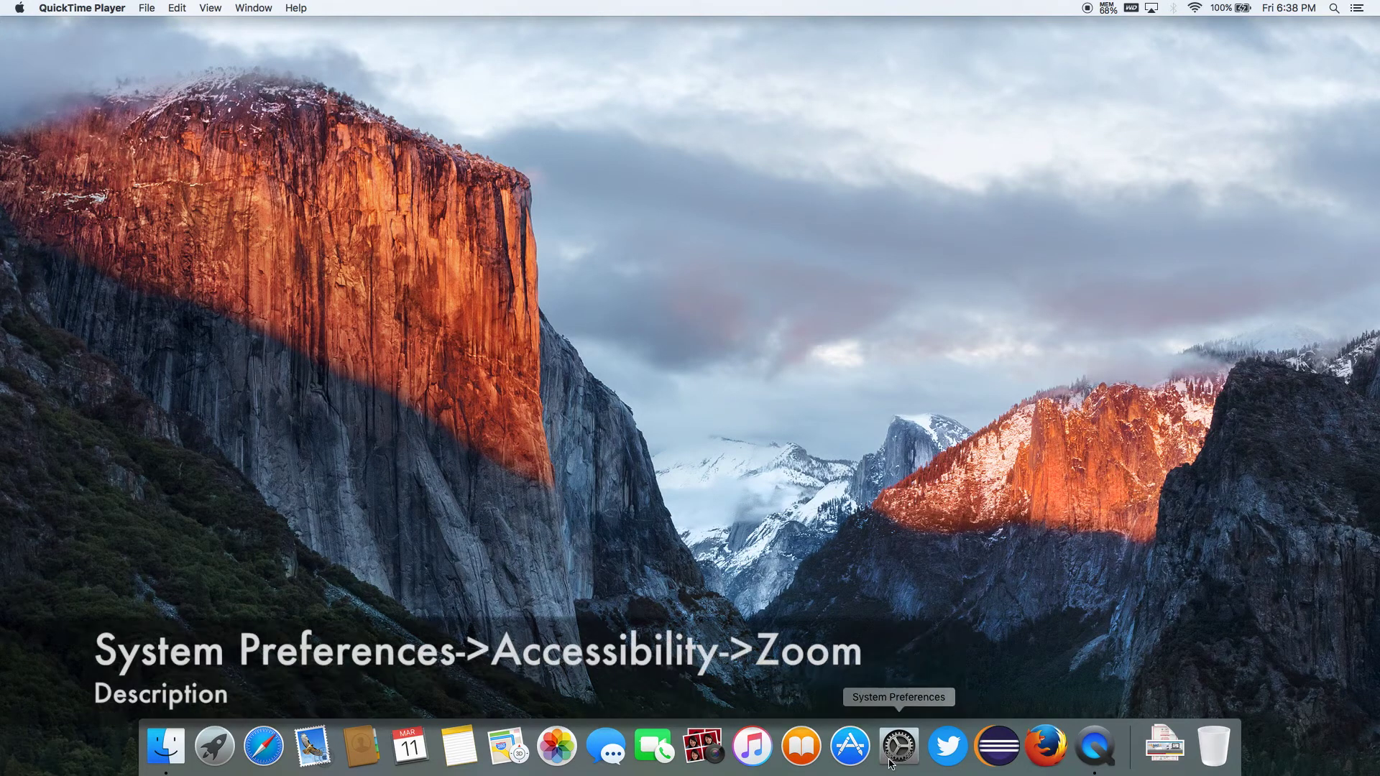
- Show the Accessibility Zoom pane, then zoom in (Option-Command-=) and back out (Option-Command-8)
left_click(897, 746)
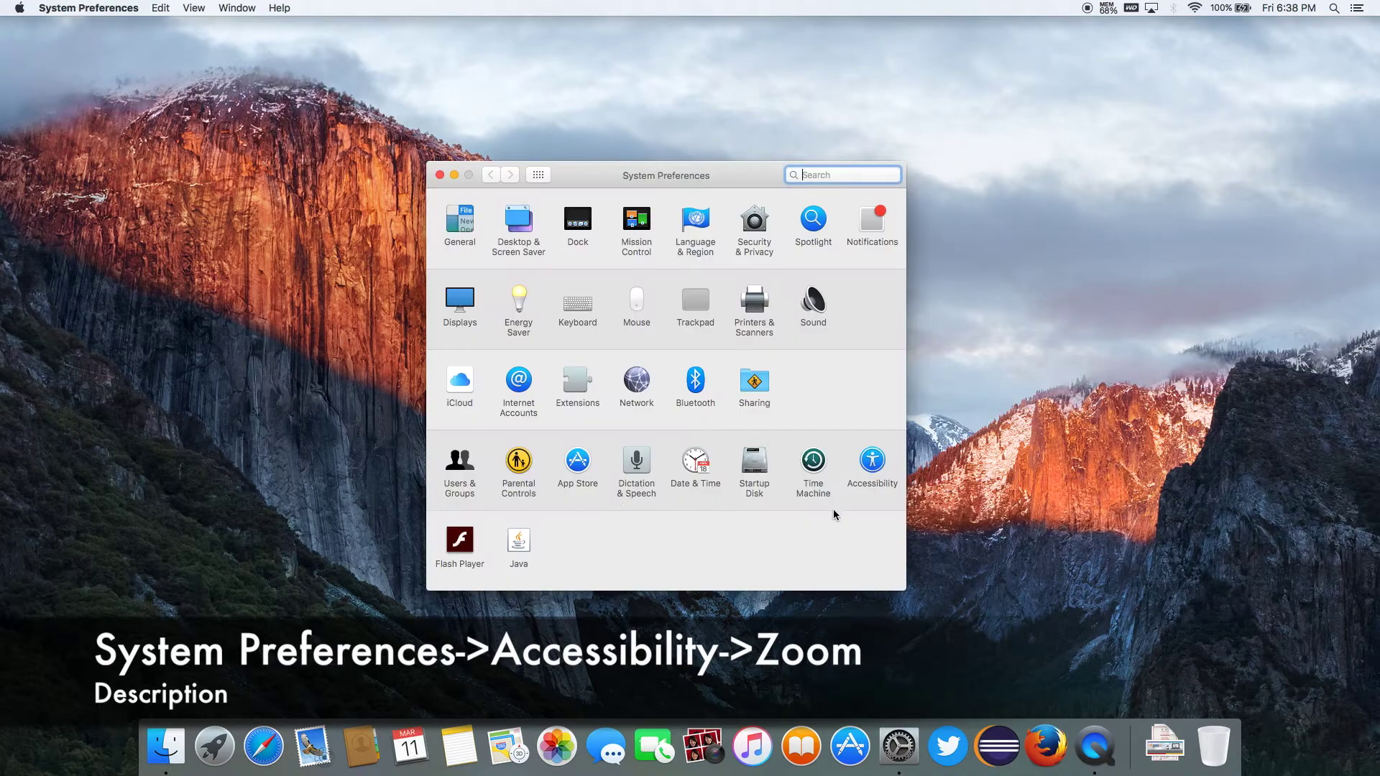
left_click(879, 461)
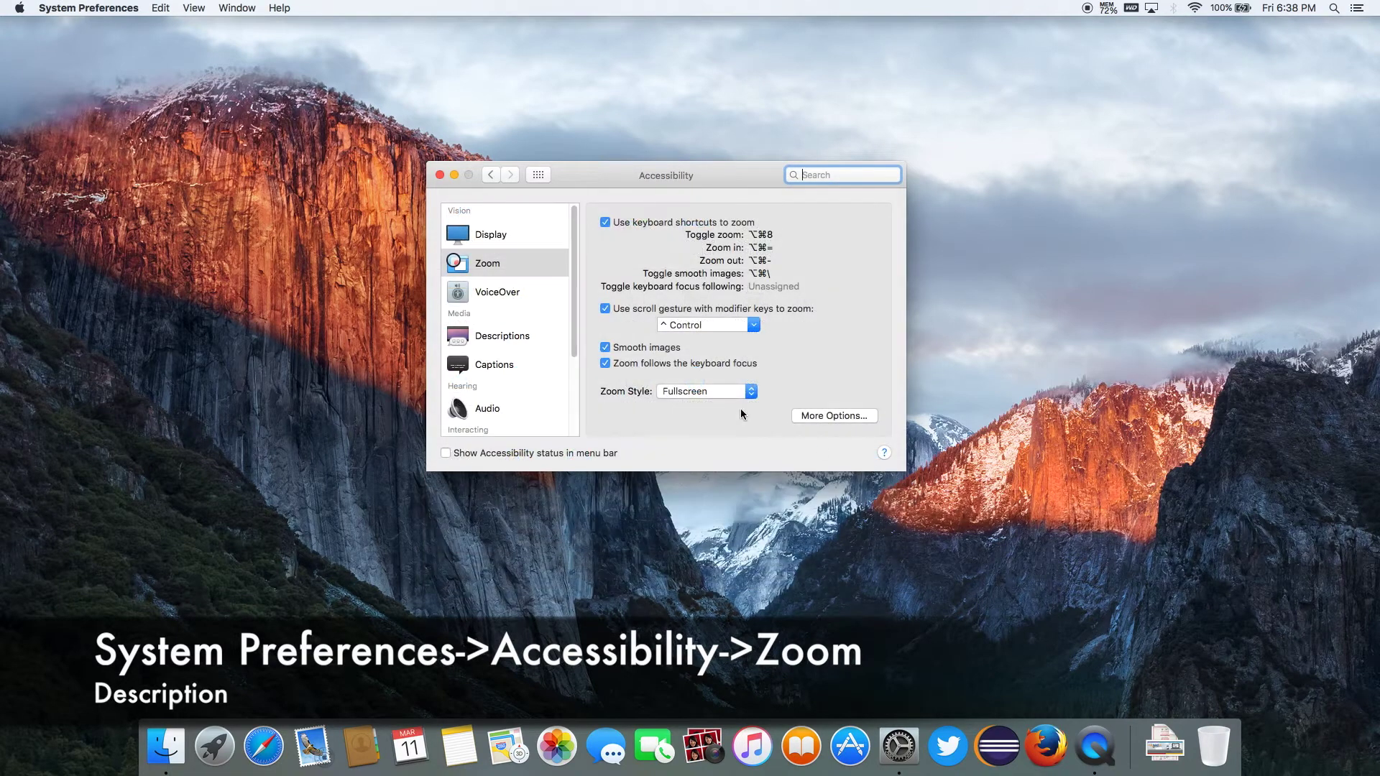
left_click(468, 263)
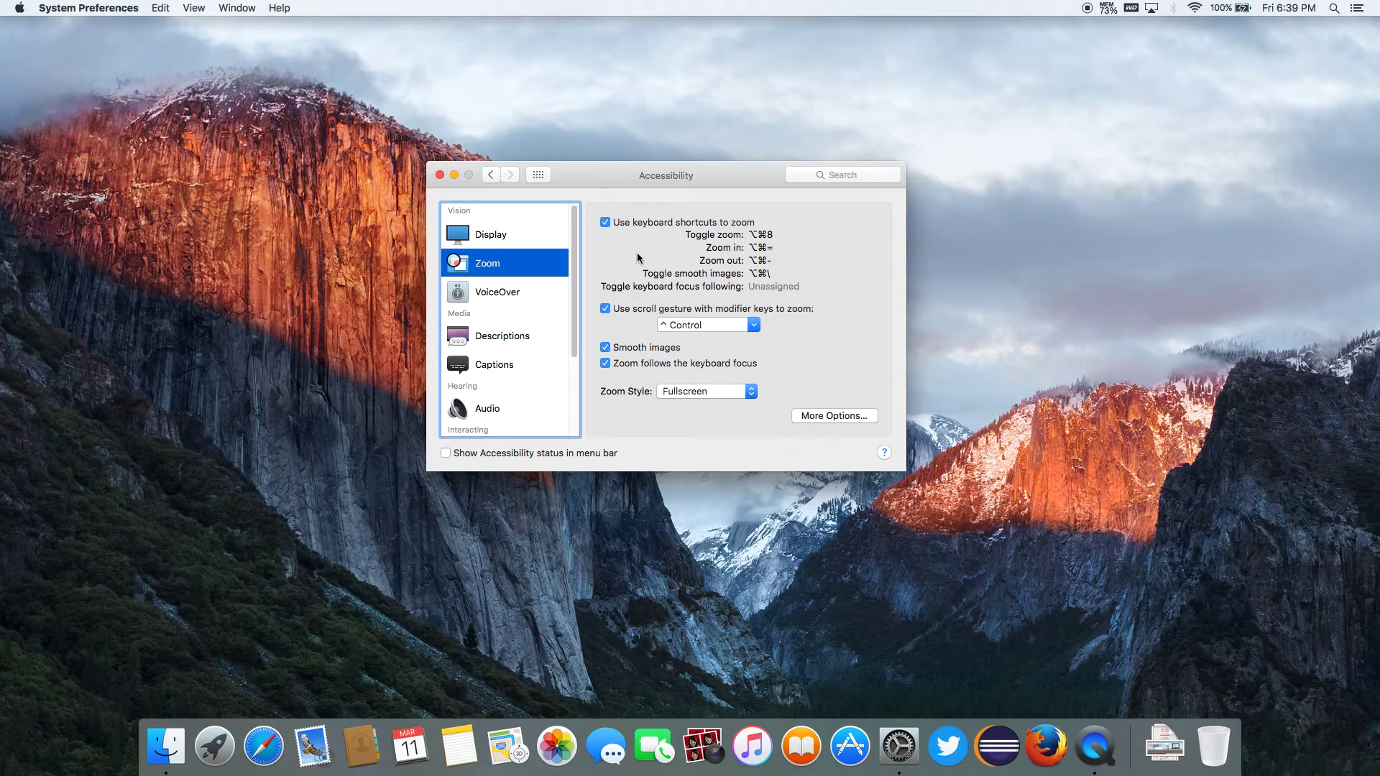
key("alt+super+equal")
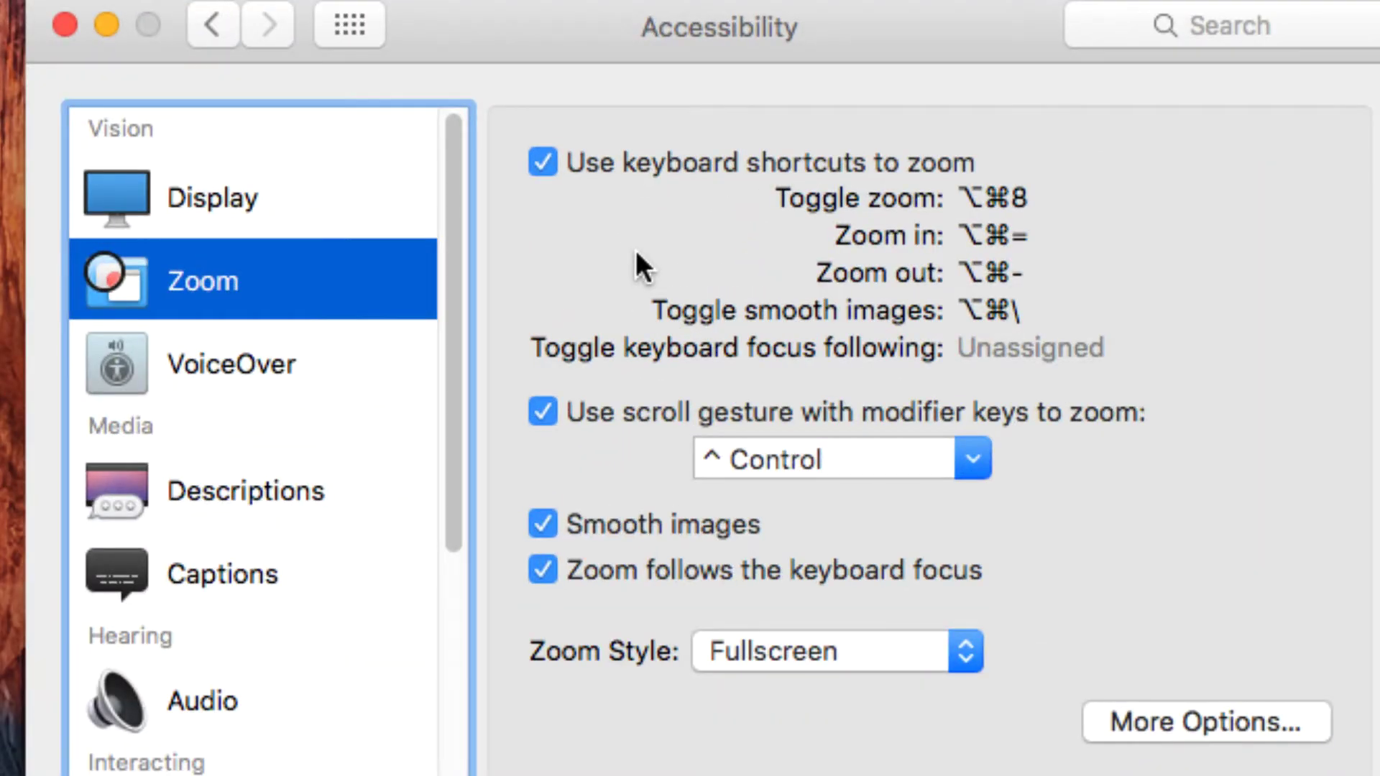
key("alt+super+8")
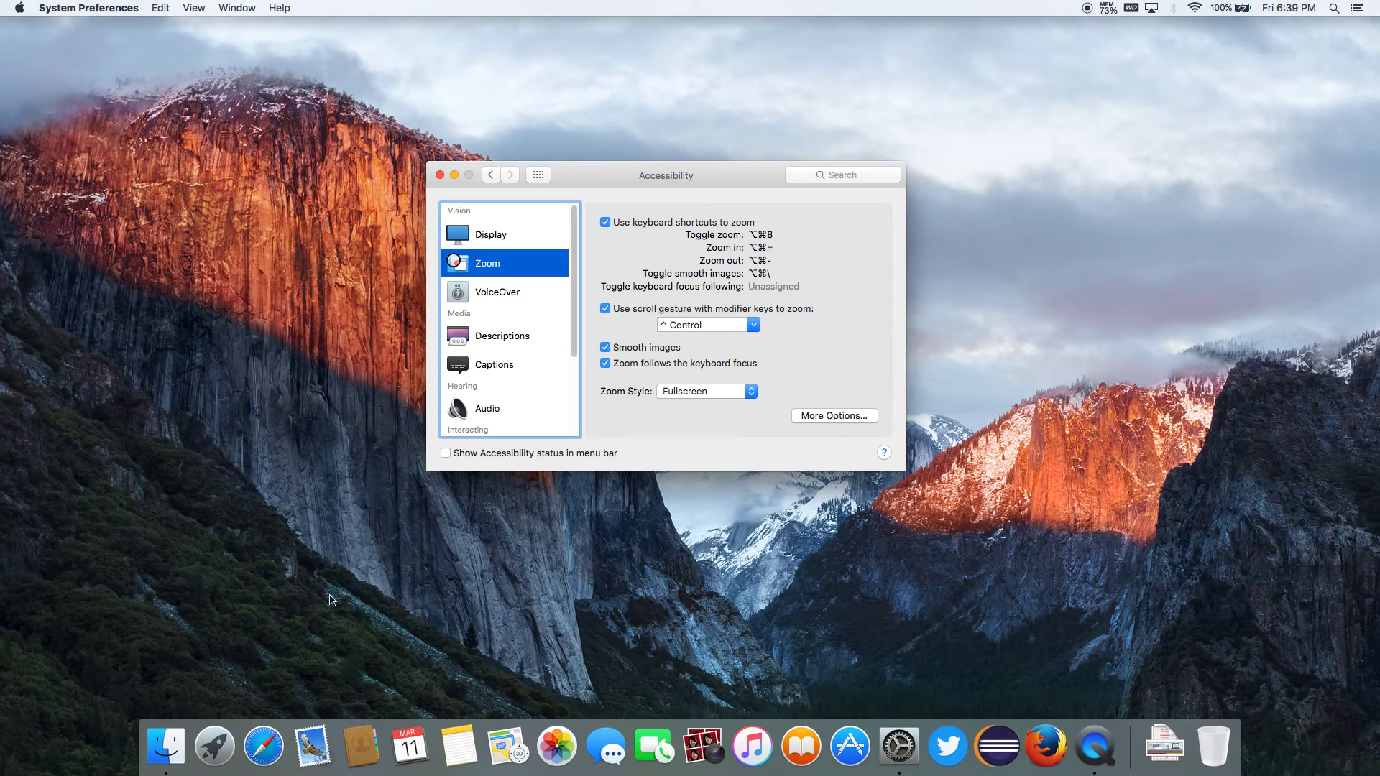
left_click(216, 745)
key("alt+super+equal")
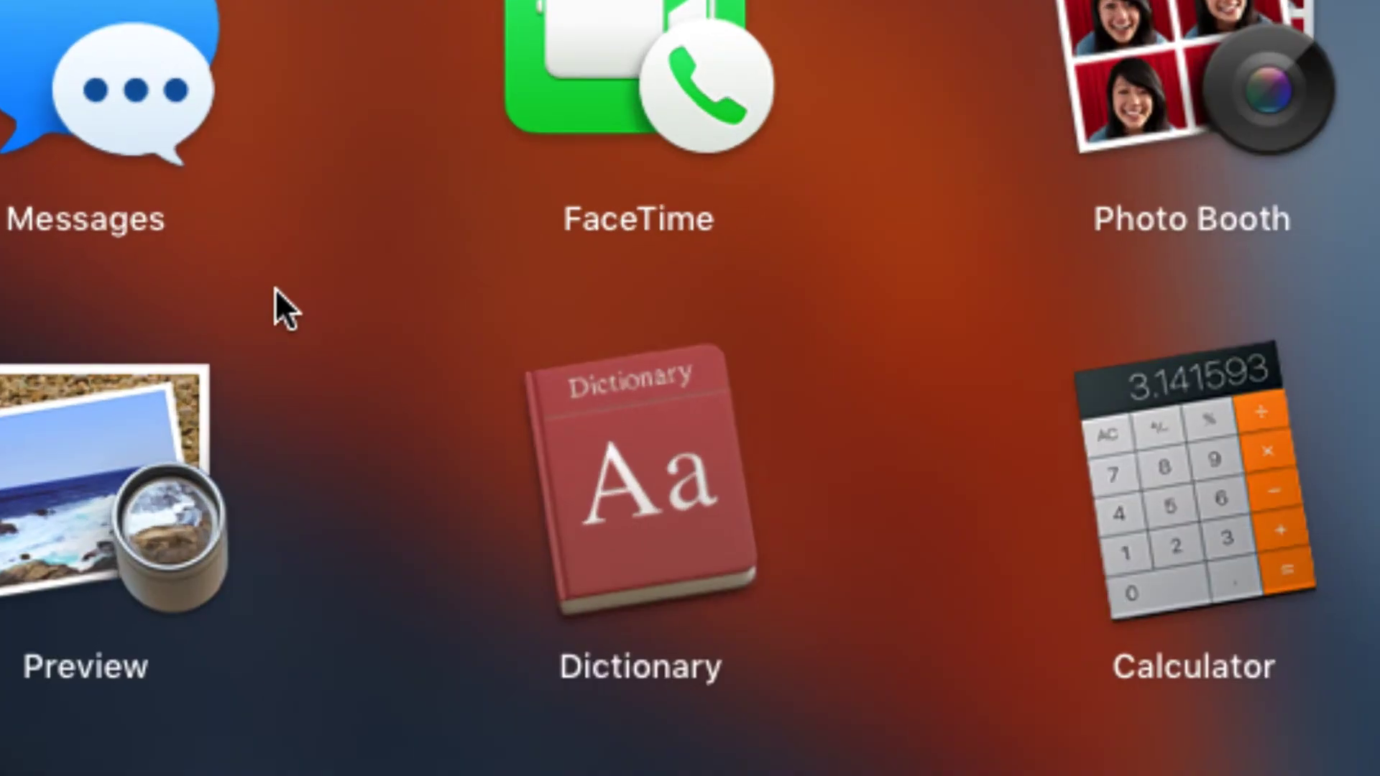
key("alt+super+minus")
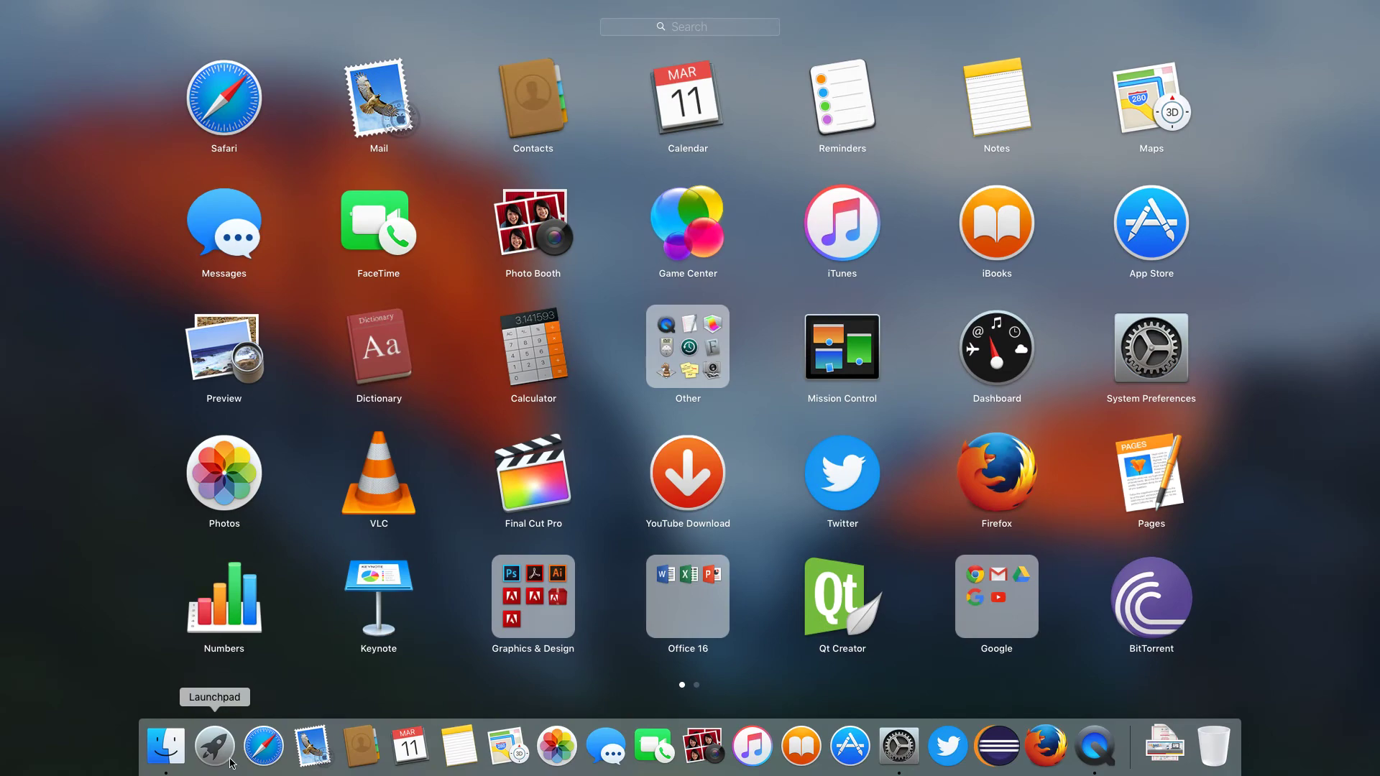
left_click(231, 755)
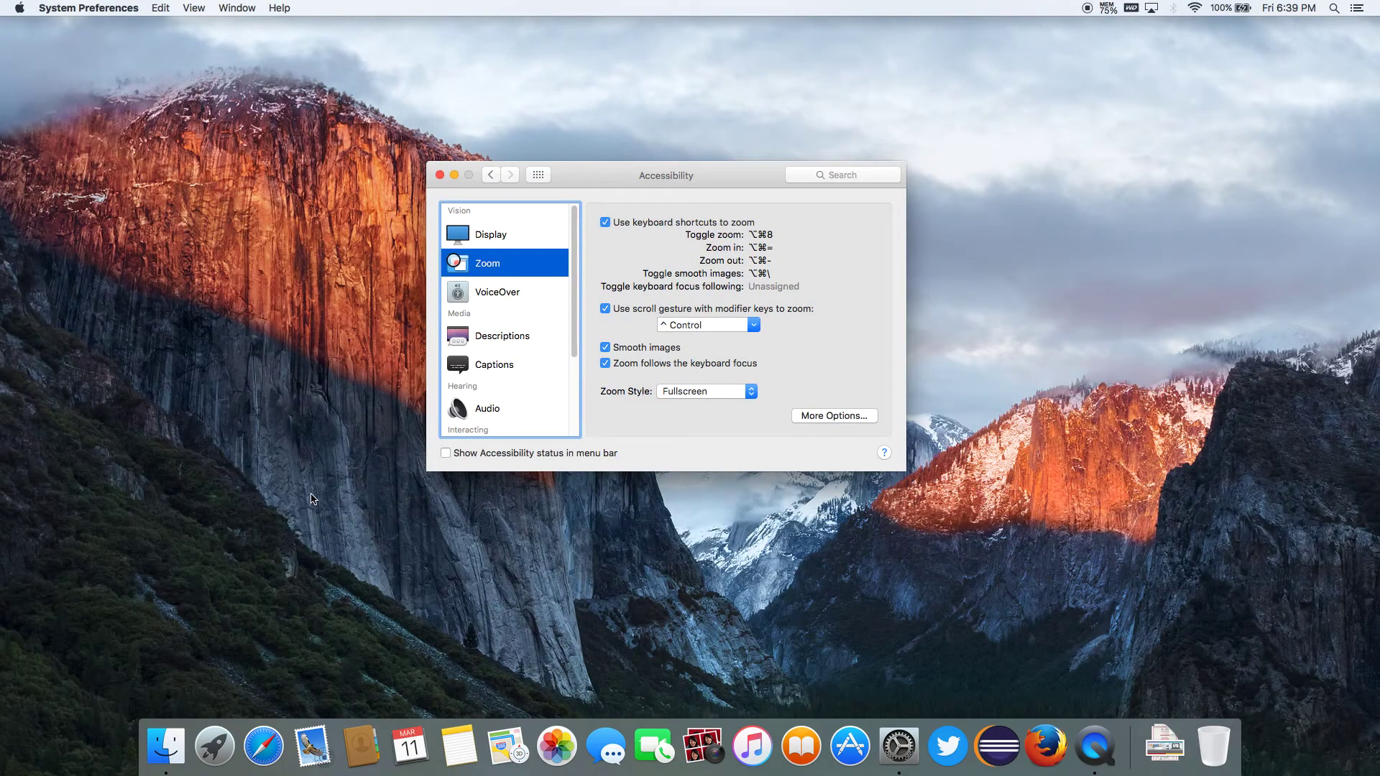